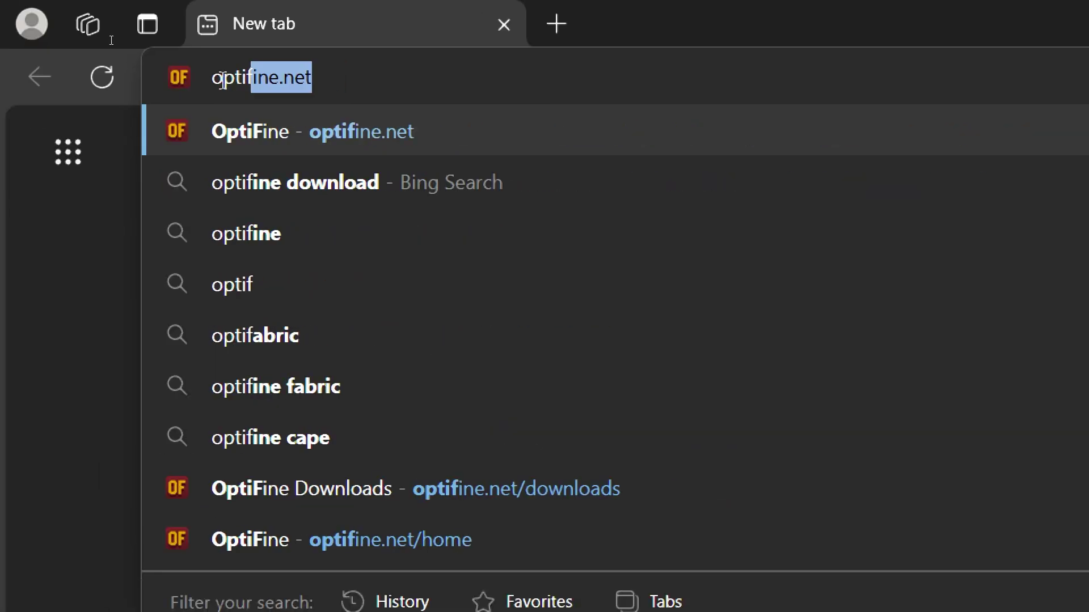
type("ine.net")
Step: Load optifine.net, go to Downloads, and expand the Minecraft 1.21.4 preview versions
key("Return")
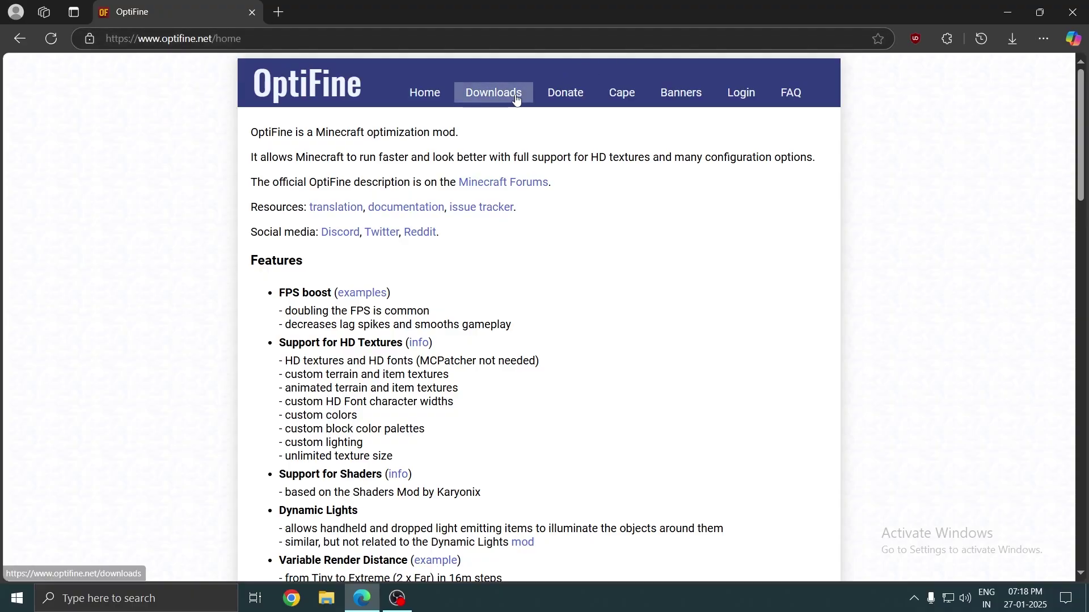
left_click(494, 92)
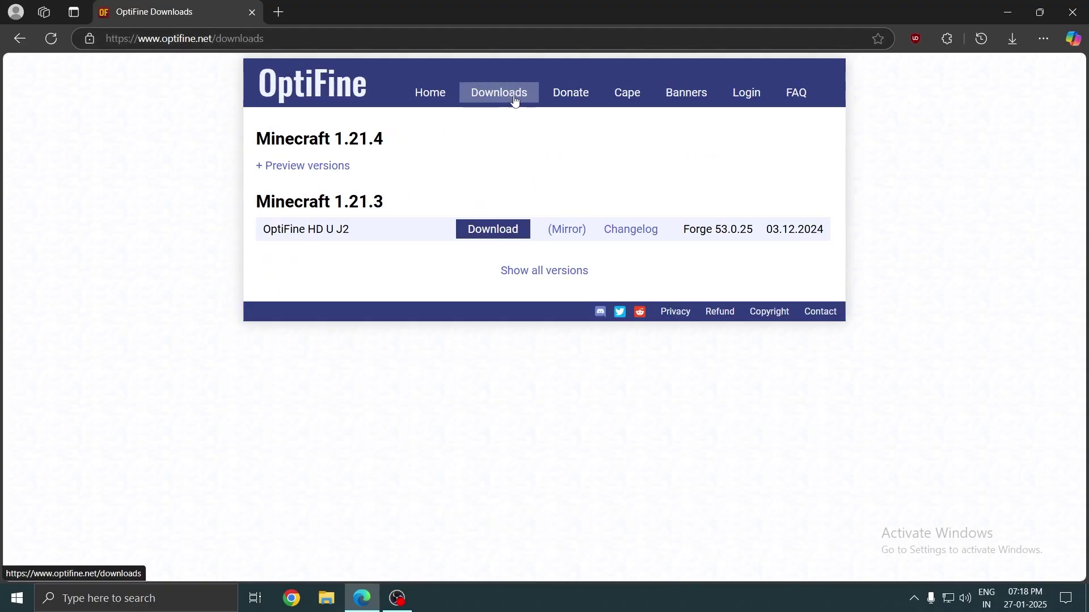
left_click(306, 165)
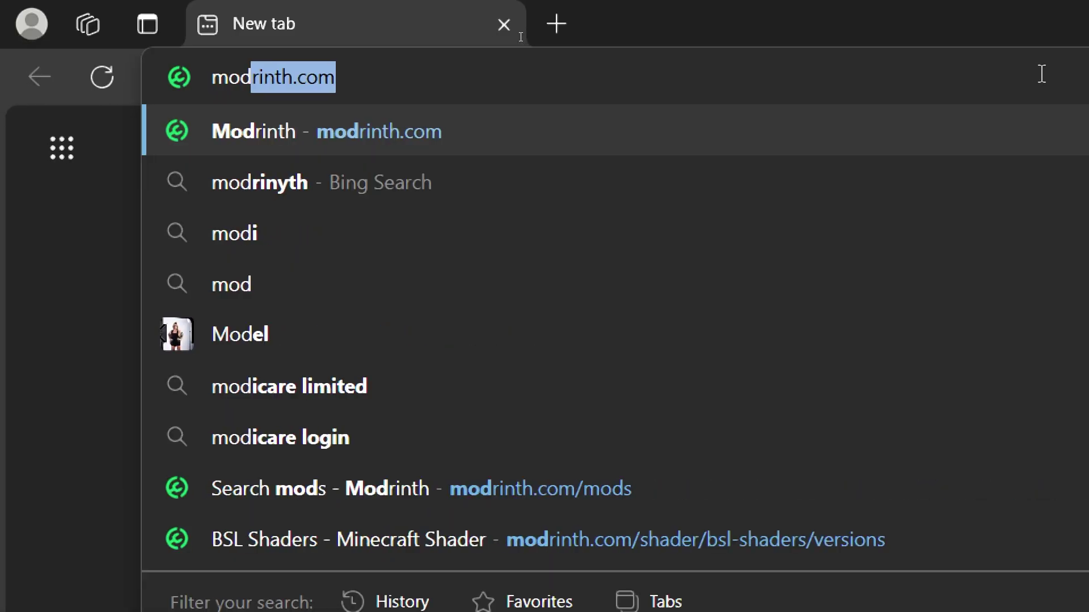
type("rinth.co")
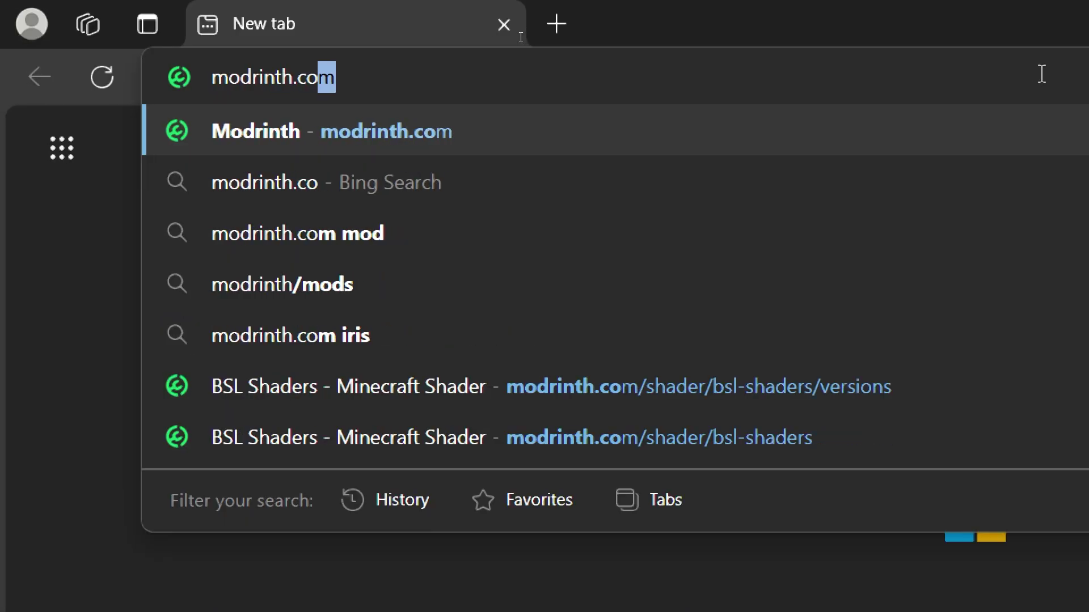
Step: Find BSL Shaders in Modrinth's shader catalogue and download version 8.4.01.2
key("Return")
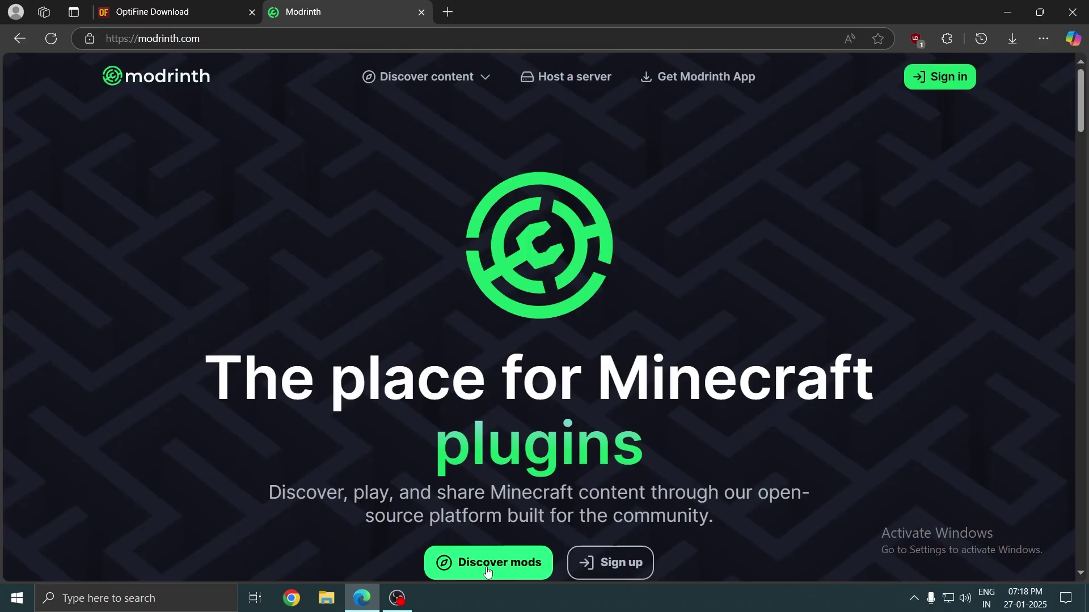
left_click(487, 561)
left_click(360, 116)
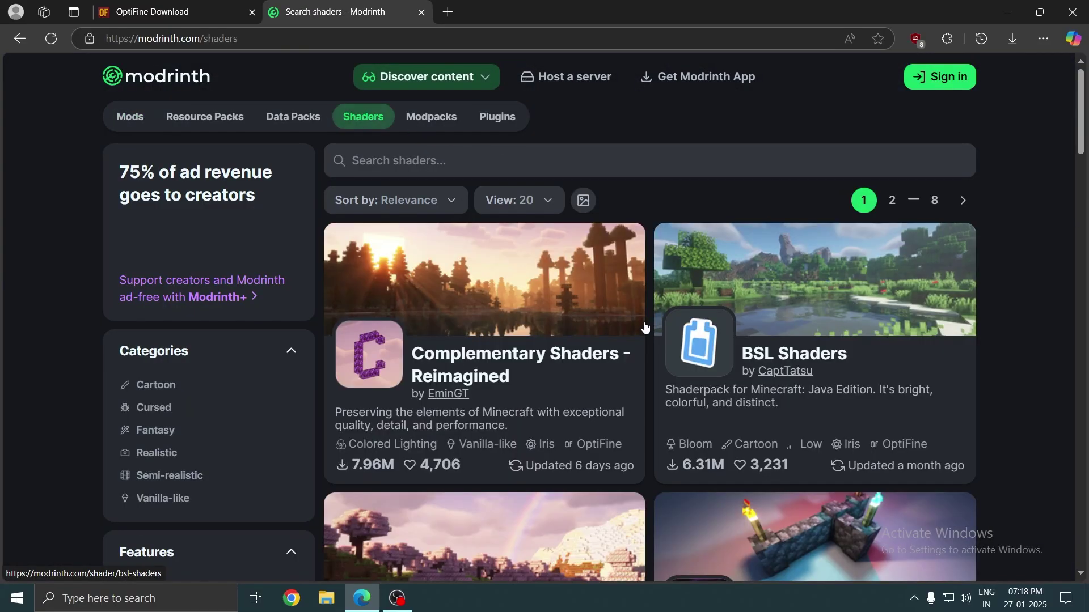
left_click(705, 351)
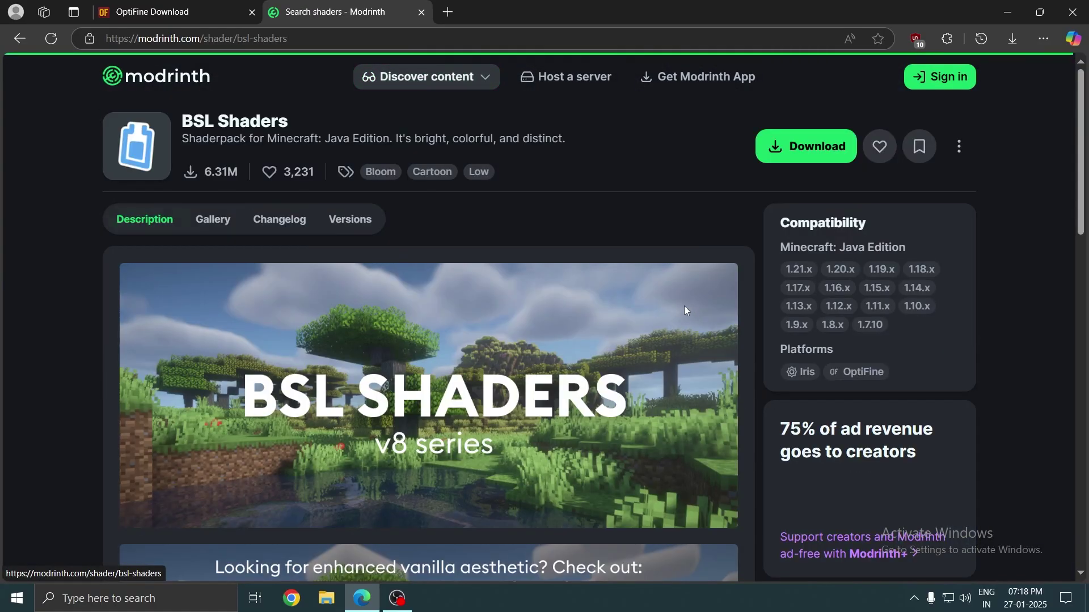
left_click(339, 224)
scroll(357, 272, "down", 1)
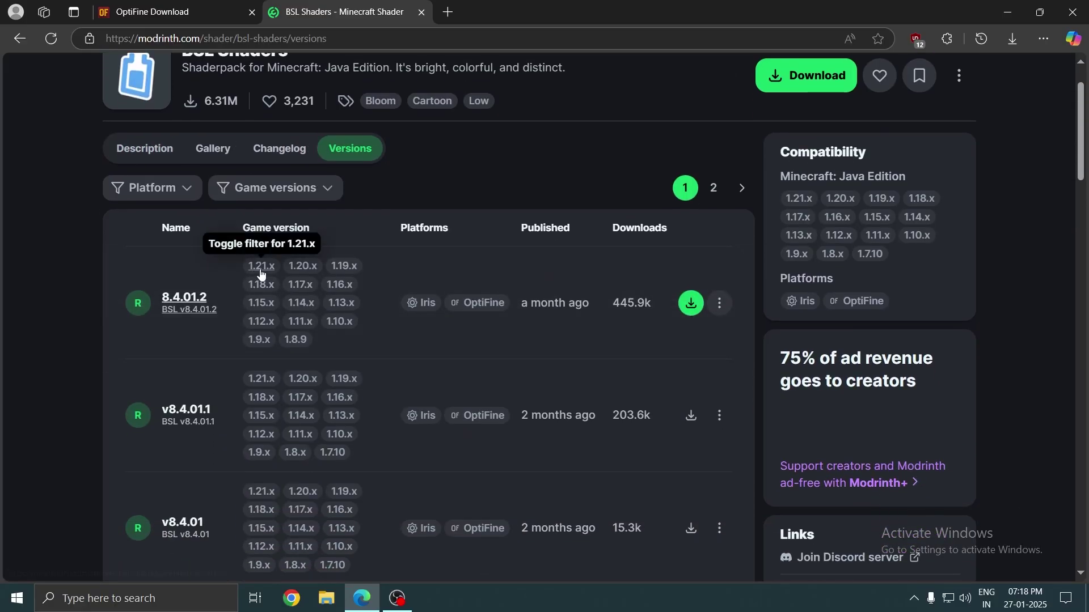
left_click(690, 304)
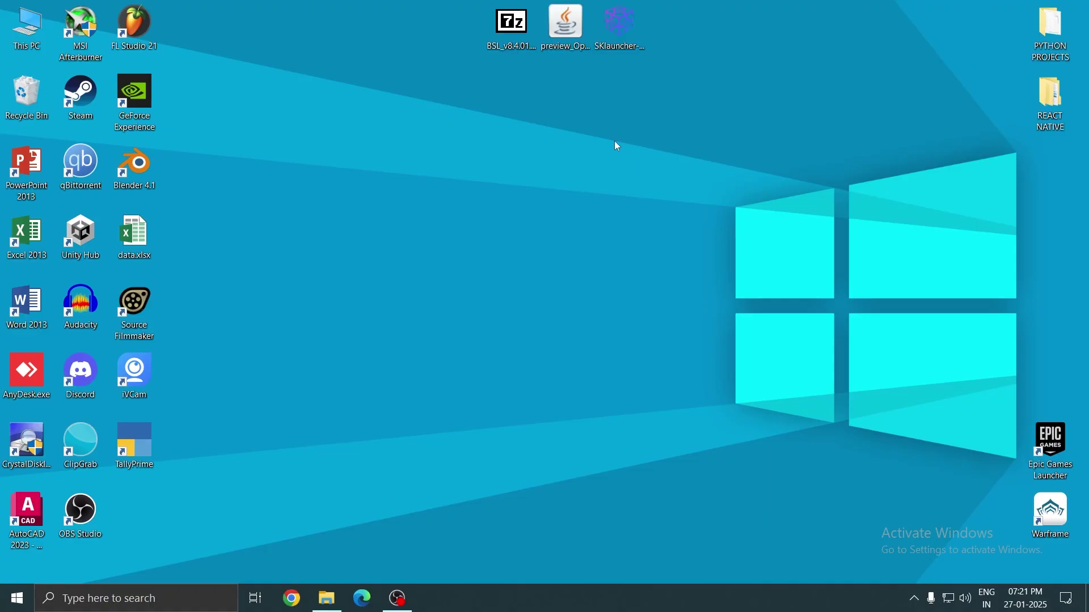
Step: Run the OptiFine HD U J3 pre11 installer, keep the default .minecraft folder, and install
left_click(565, 43)
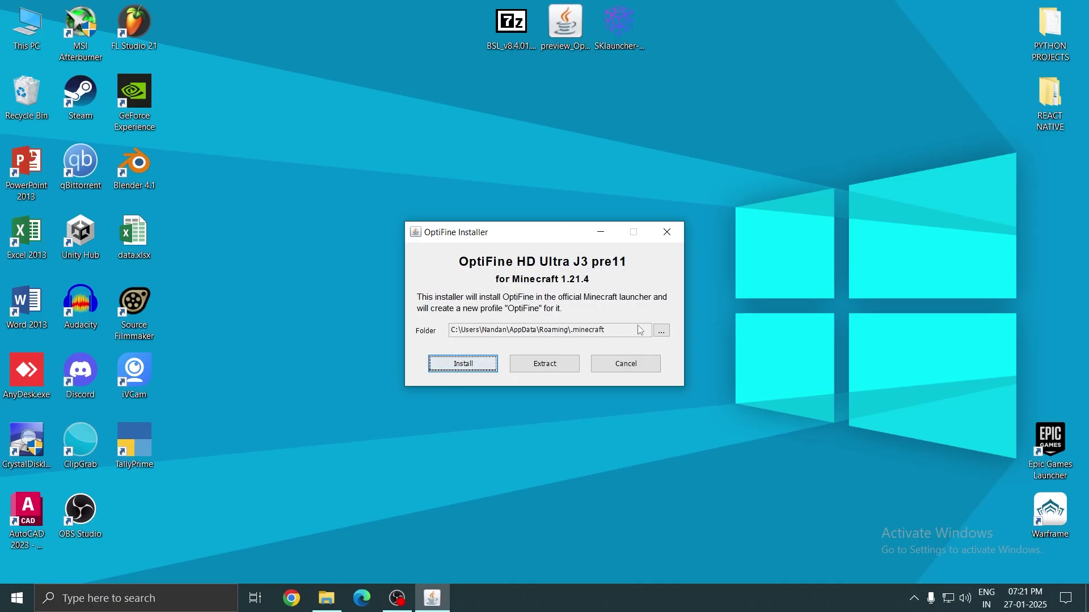
left_click(661, 331)
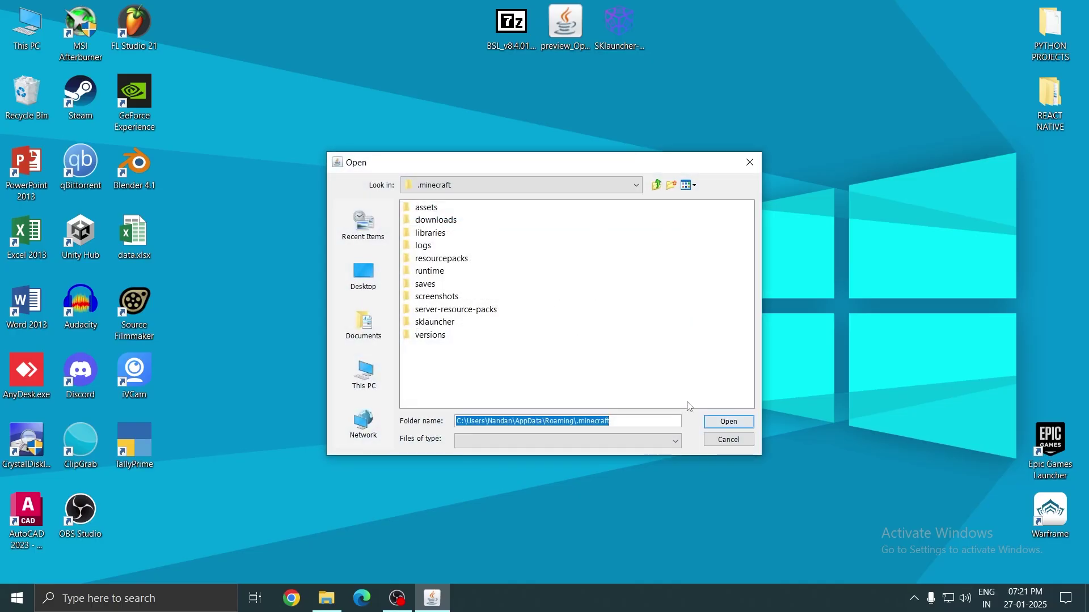
left_click(609, 420)
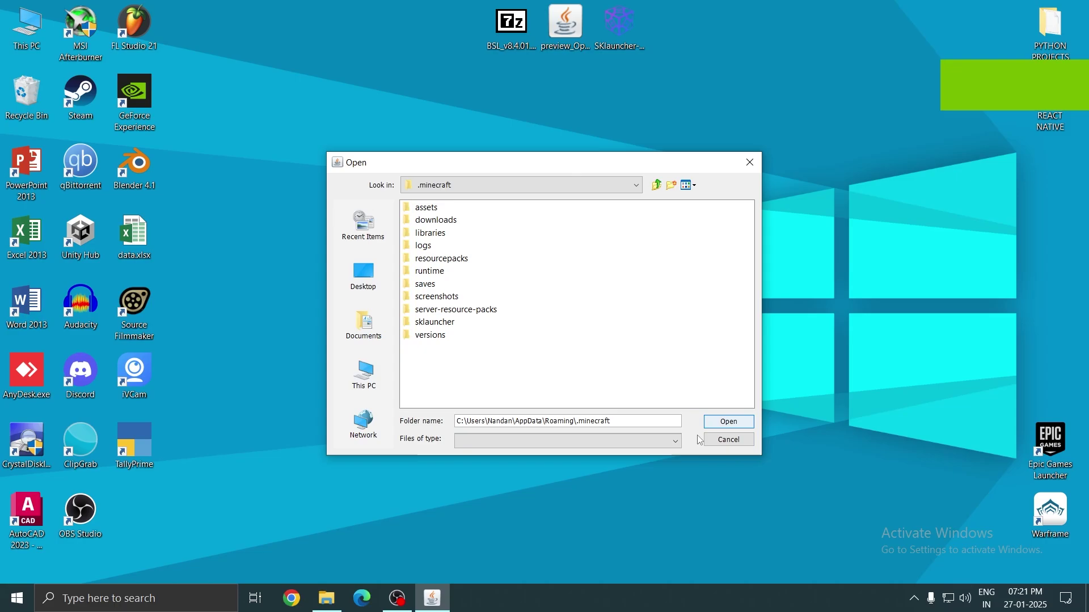
left_click(714, 442)
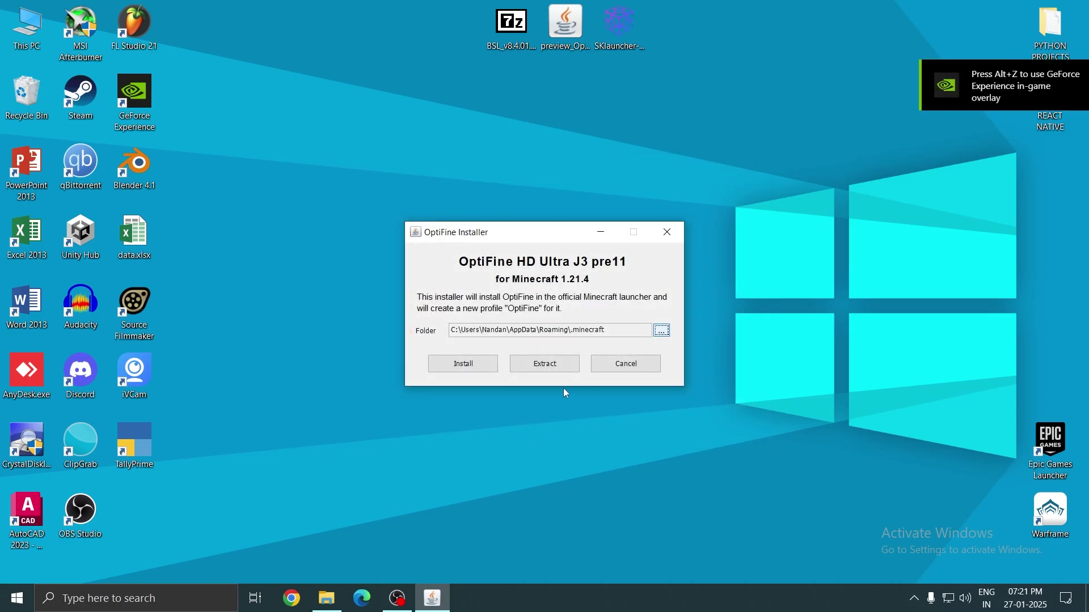
left_click(467, 367)
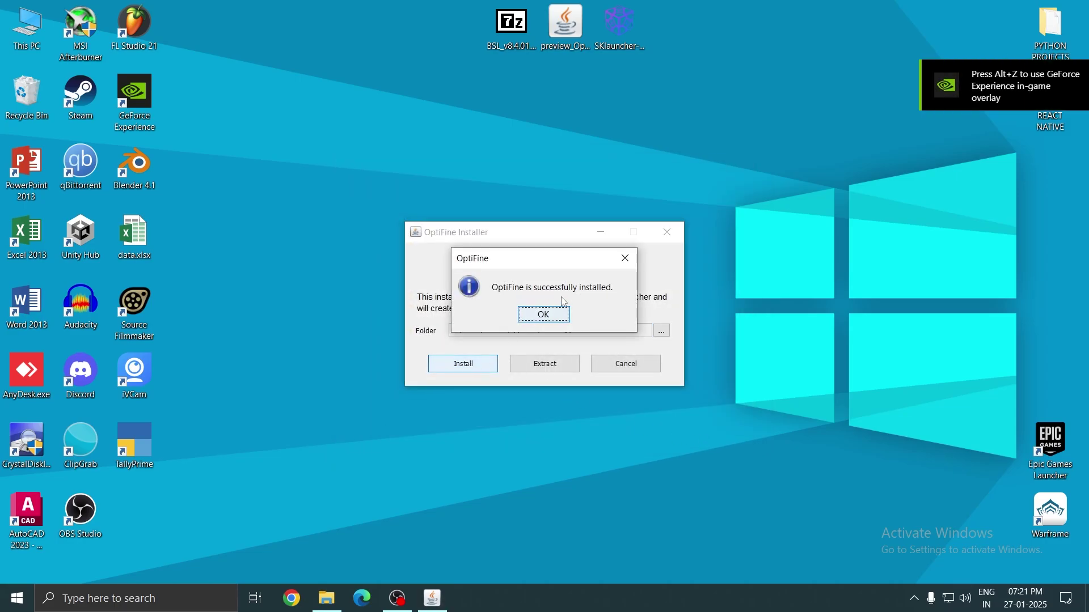
Step: Close the installer, then launch the OptiFine installation from SKlauncher
left_click(543, 315)
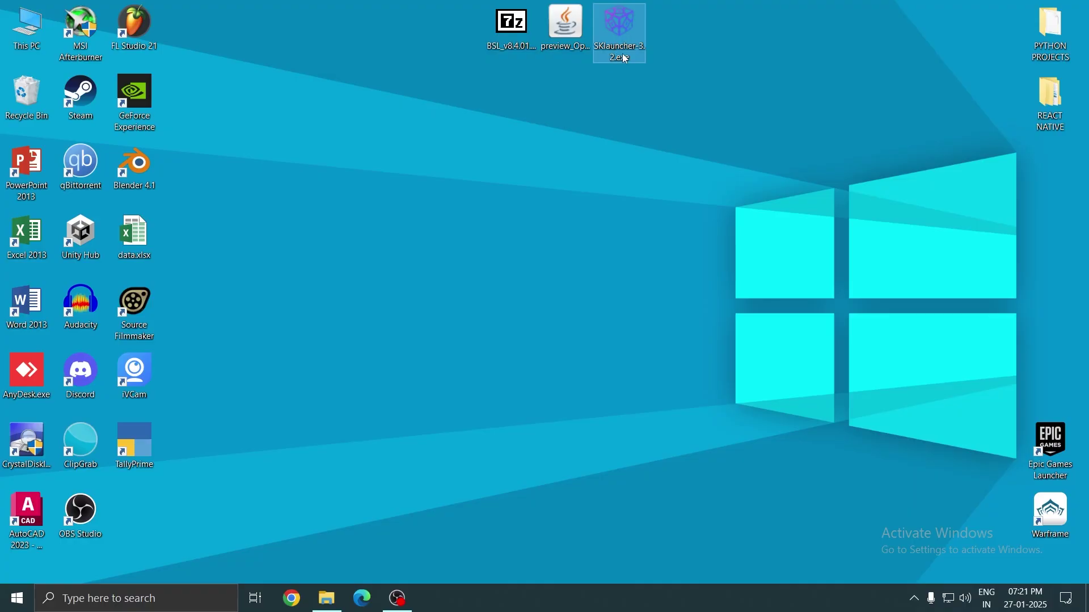
double_click(621, 36)
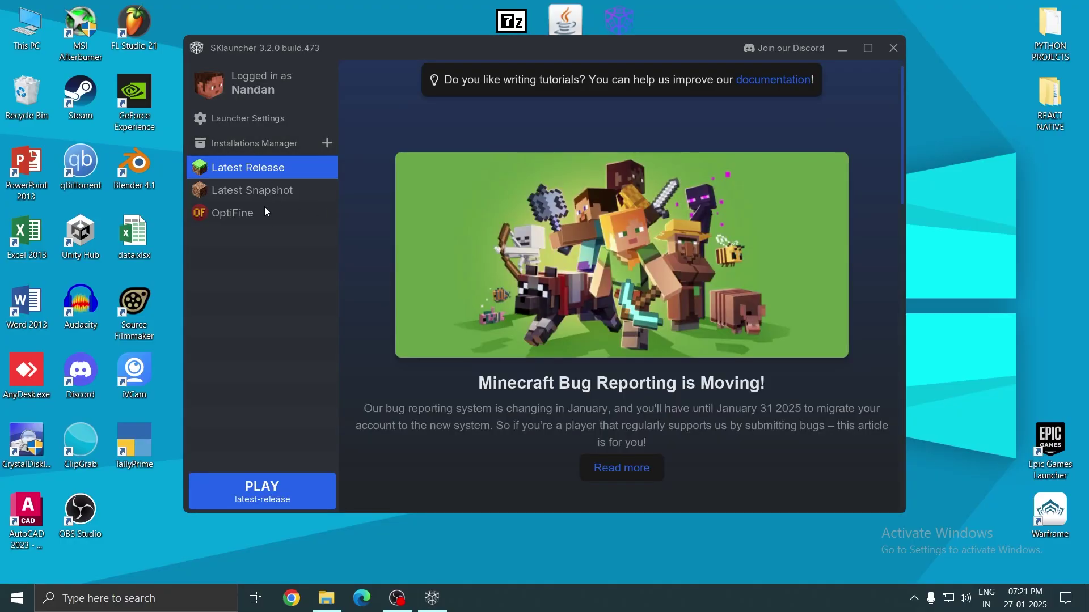
left_click(234, 213)
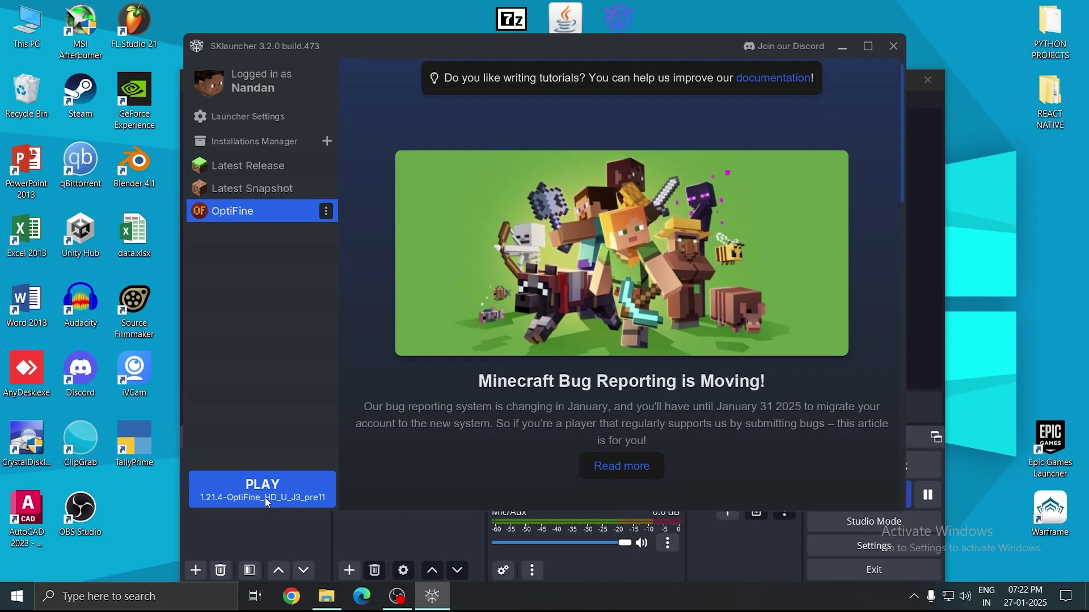
left_click(265, 493)
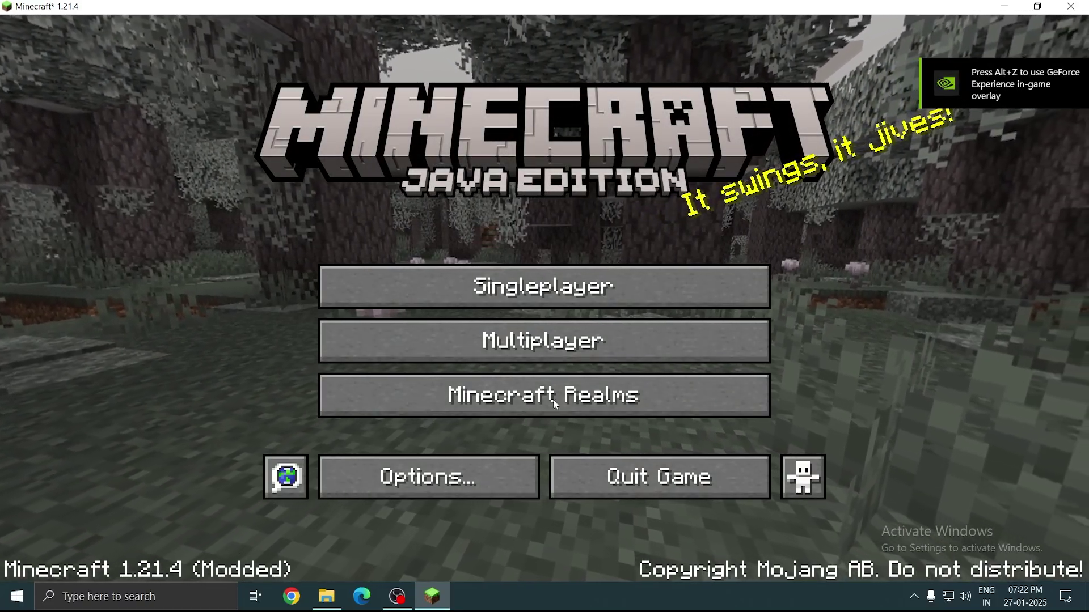
Step: Load the singleplayer world 'New World' and hide the HUD with F1
left_click(606, 290)
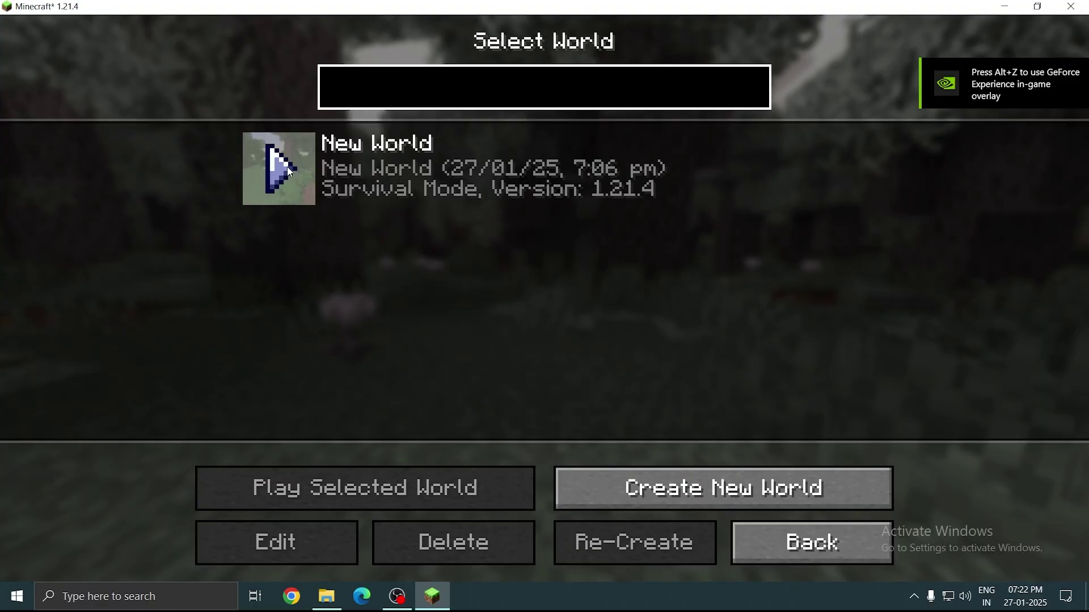
double_click(305, 180)
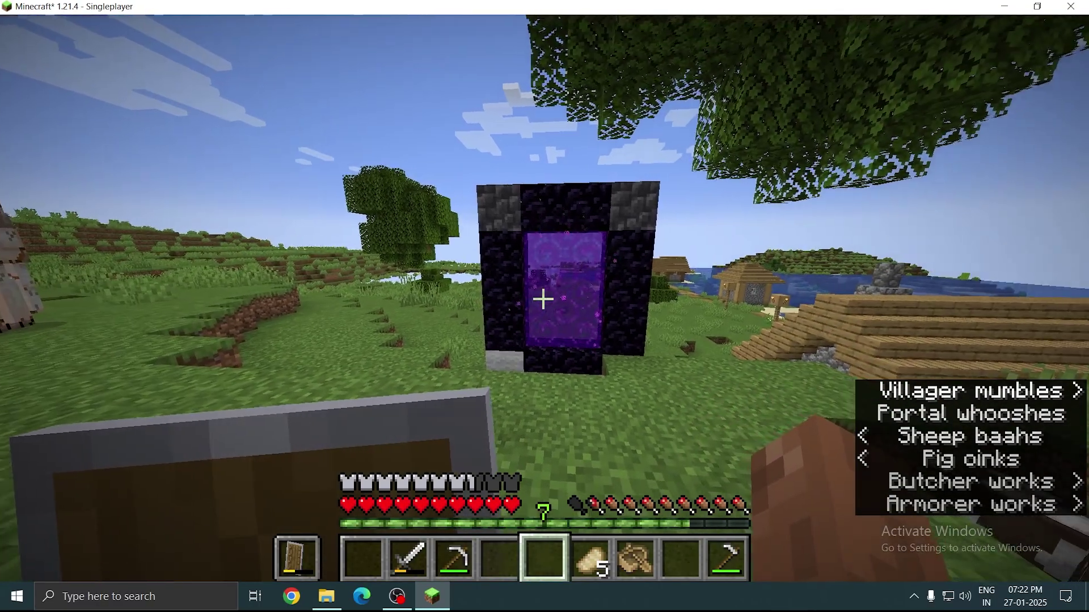
key("F1")
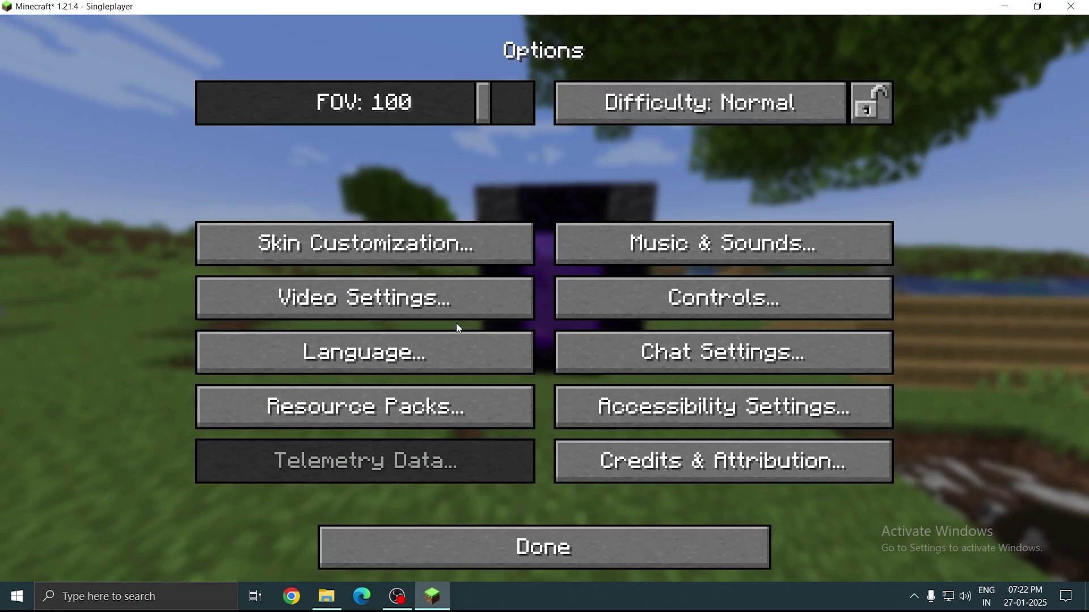
Step: From Video Settings > Shaders, open the shaderpacks folder and drag the BSL zip in
left_click(435, 302)
left_click(393, 391)
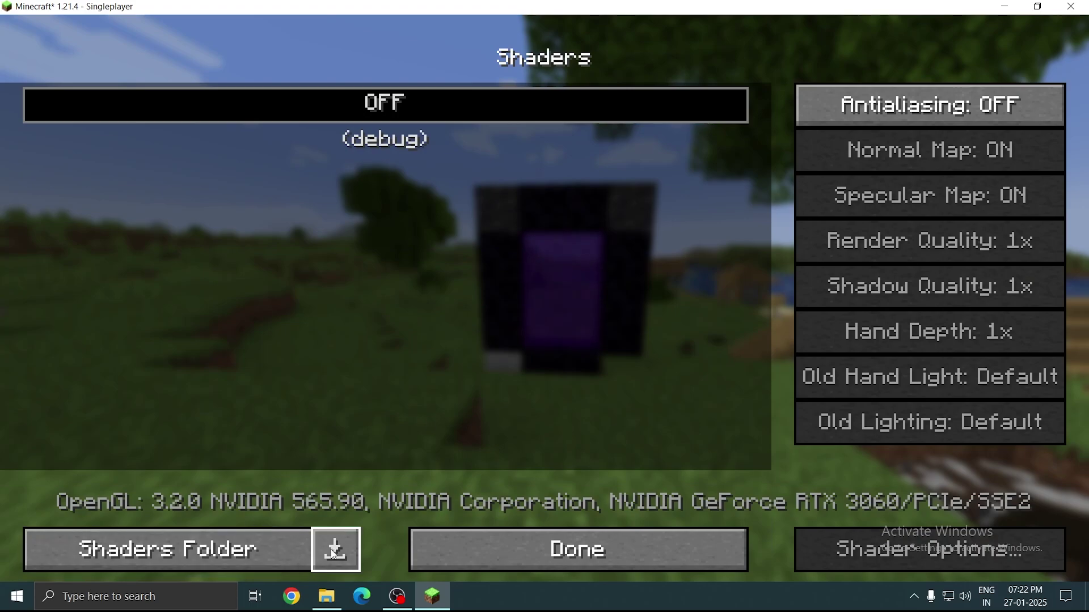
left_click(167, 548)
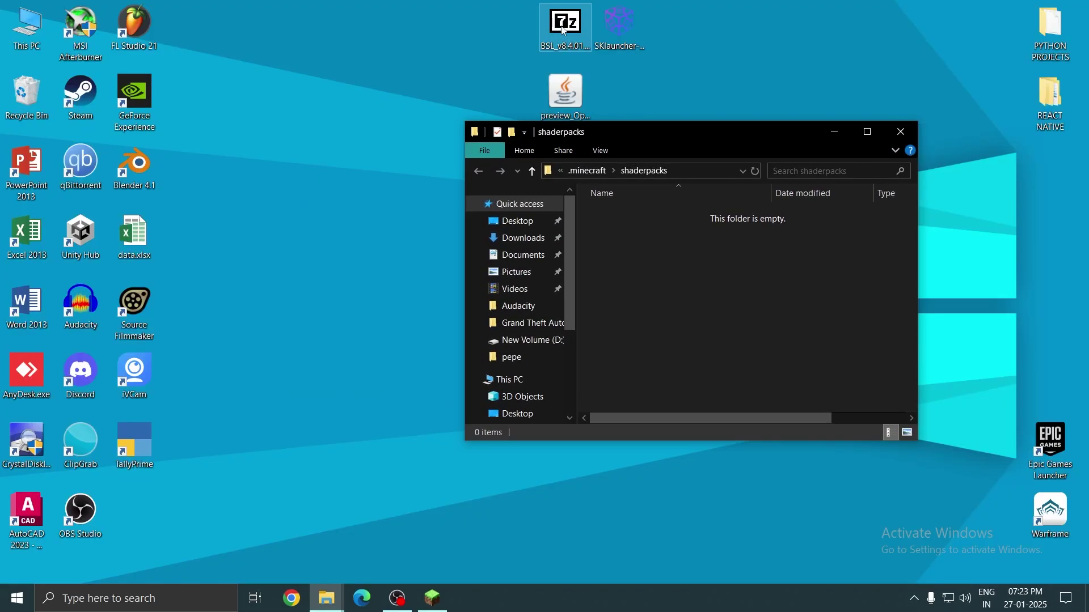
left_click_drag(562, 29, 655, 256)
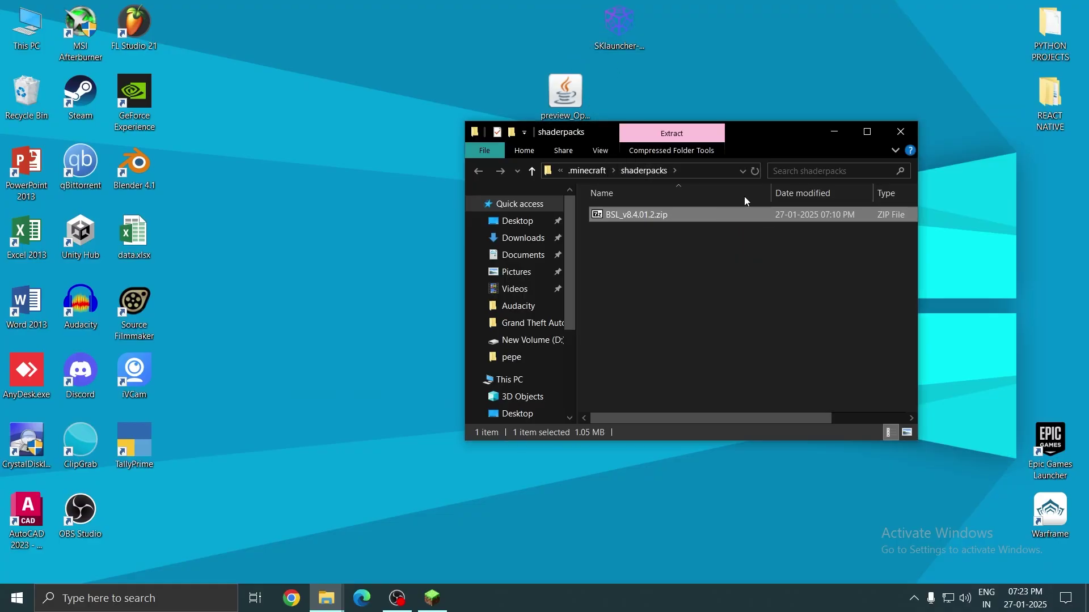
Step: Close the shaderpacks folder and enable BSL_v8.4.01.2.zip in the Shaders list
left_click(897, 131)
left_click(431, 600)
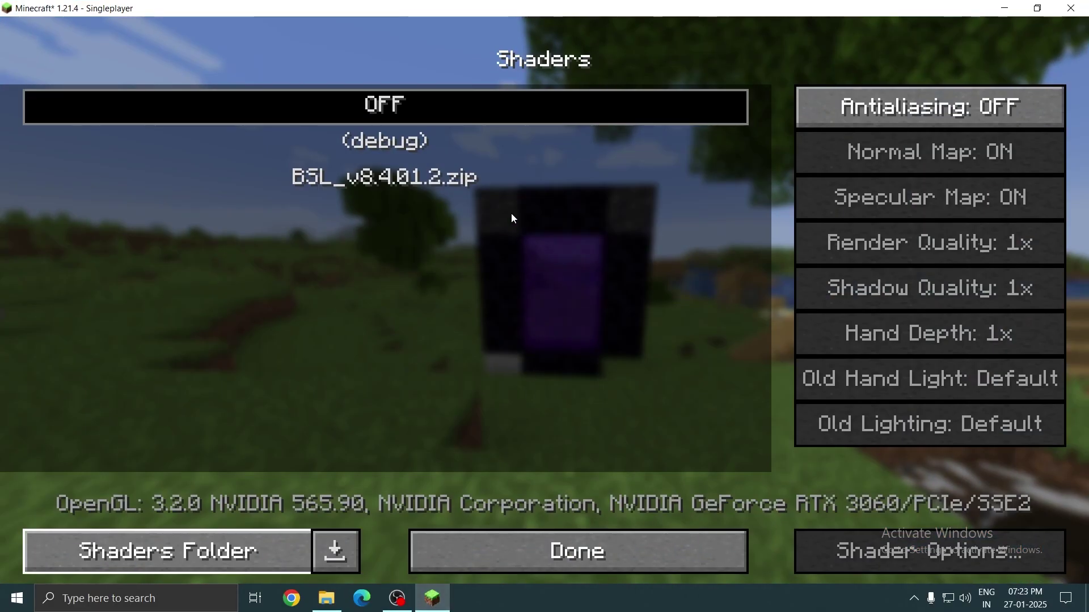
left_click(434, 177)
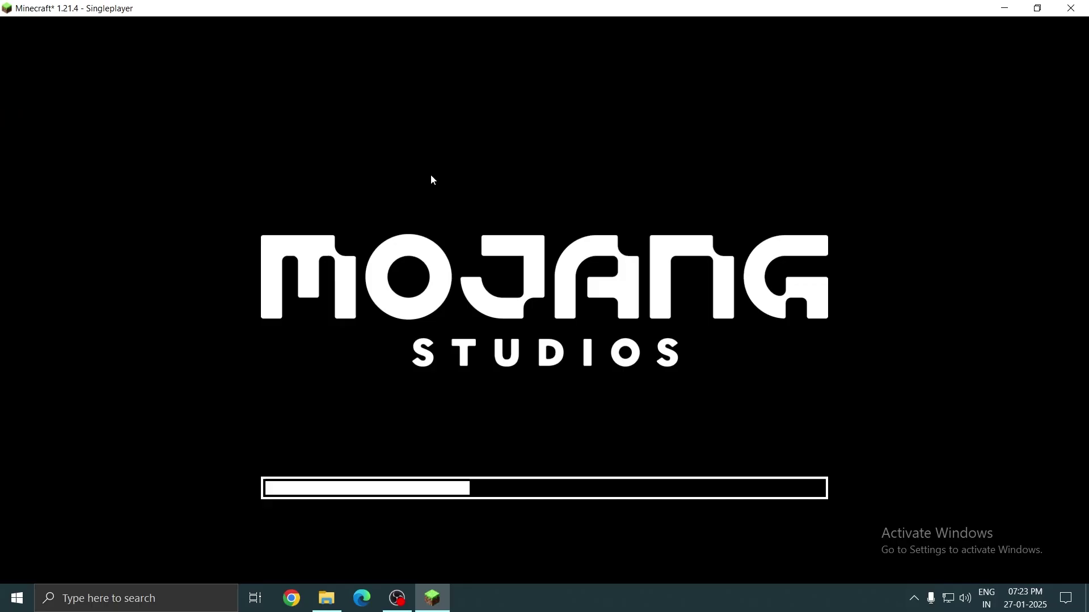